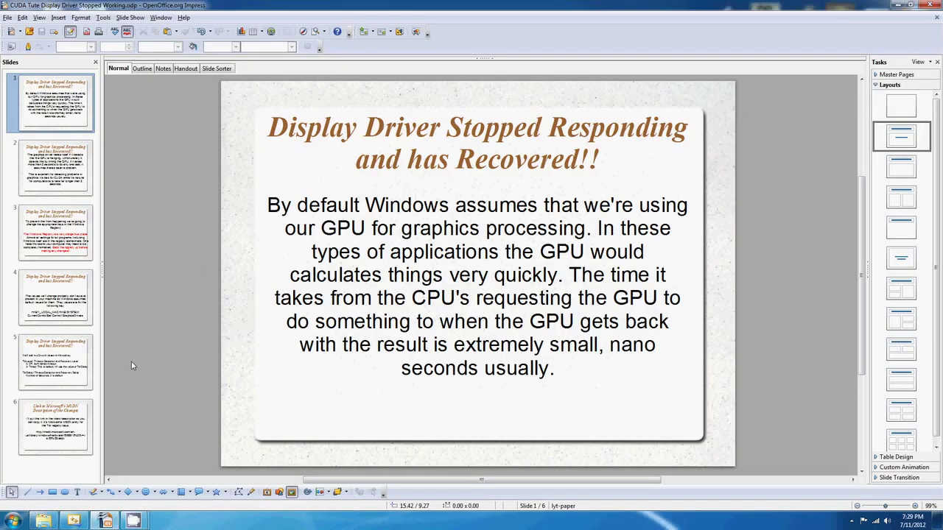
Switch to Visual C++ 2010 Express and examine the loop of the AddInts kernel in main.cu
click(74, 520)
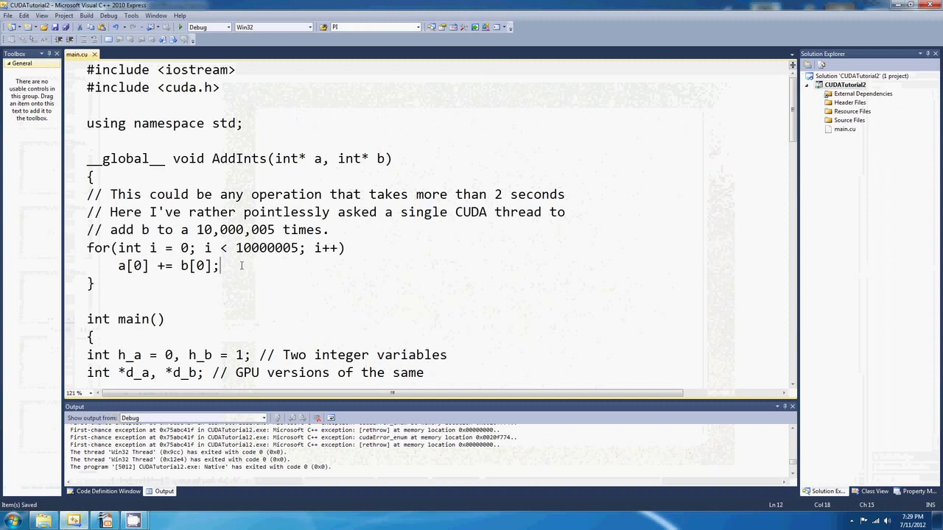
click(171, 179)
ctrl+scroll(195, 101, up, 3)
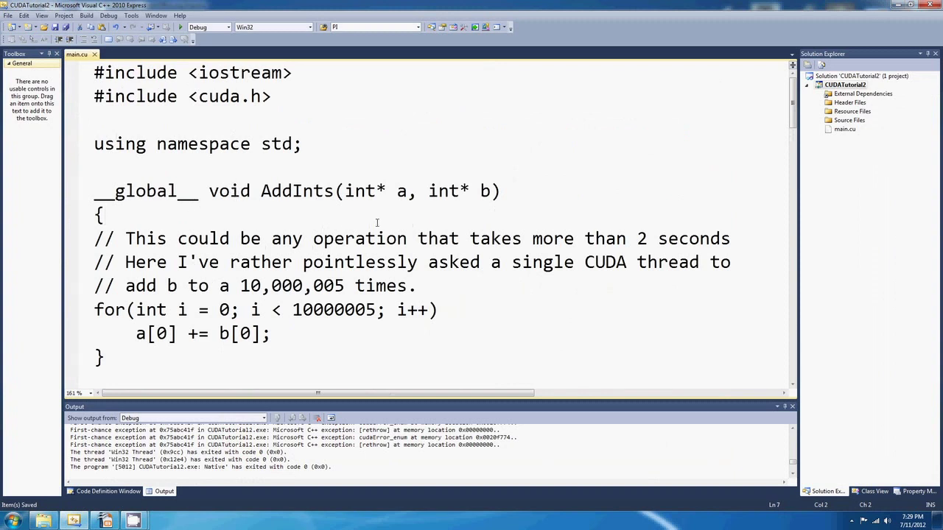
double_click(244, 334)
click(273, 334)
Review the integer declarations and the error checks on both cudaMalloc calls in main()
scroll(317, 273, down, 3)
scroll(202, 233, down, 1)
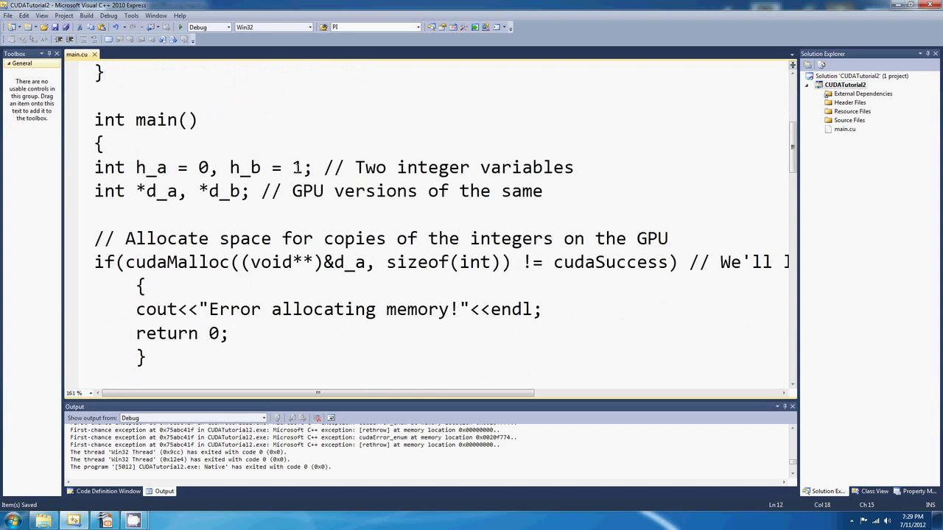
scroll(297, 170, down, 1)
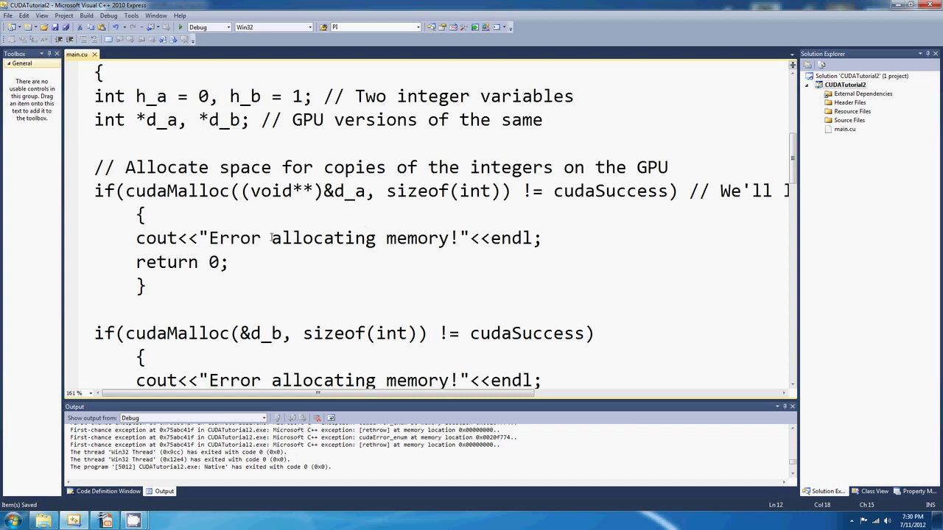
scroll(366, 207, down, 4)
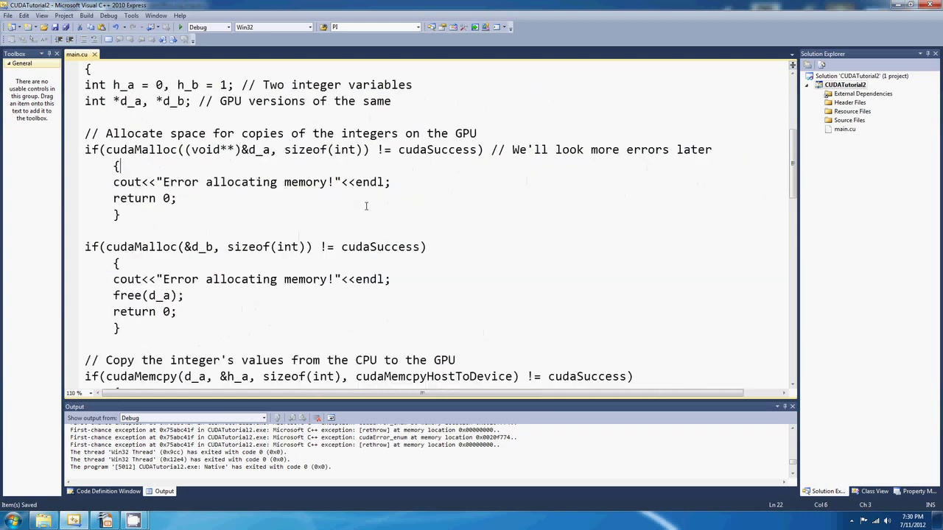
double_click(423, 151)
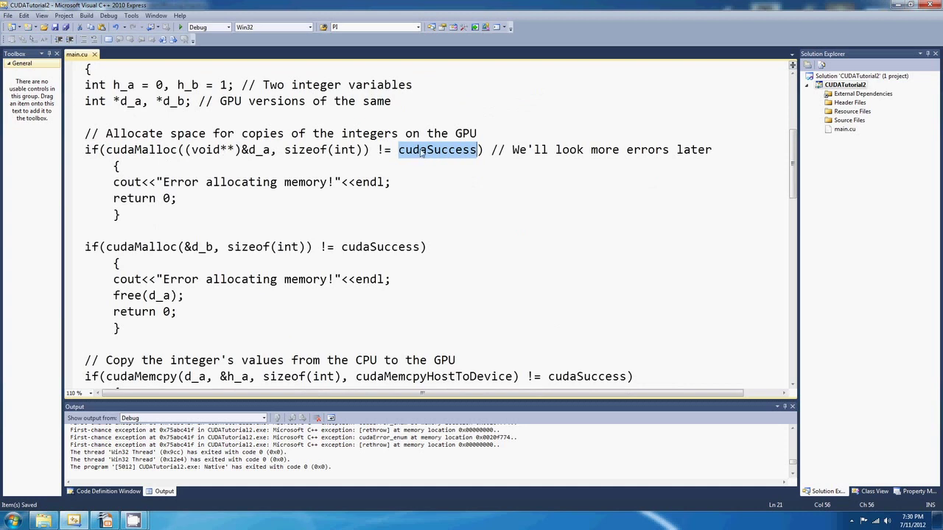
click(422, 151)
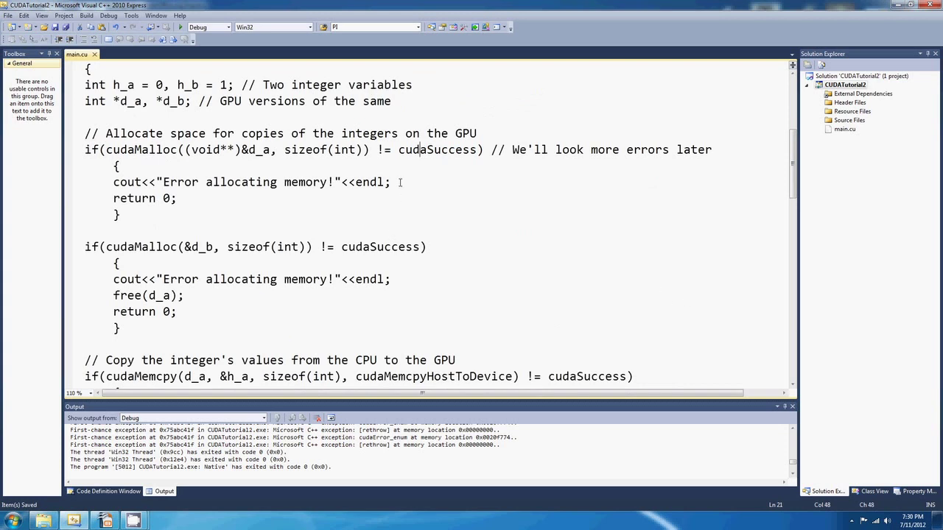
scroll(402, 187, up, 1)
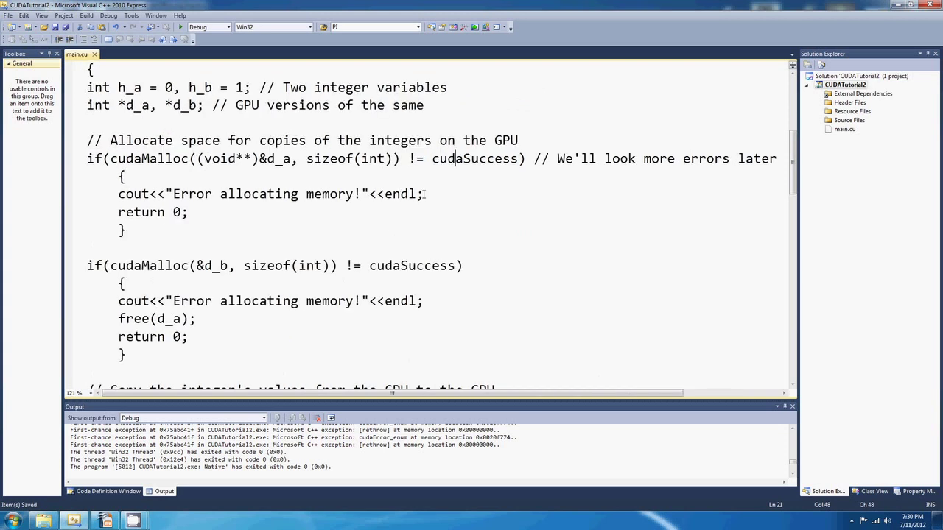
click(424, 194)
key(Up)
drag(440, 159, 489, 154)
drag(245, 265, 439, 266)
scroll(312, 271, down, 1)
drag(175, 247, 402, 249)
scroll(262, 266, down, 1)
scroll(262, 265, down, 1)
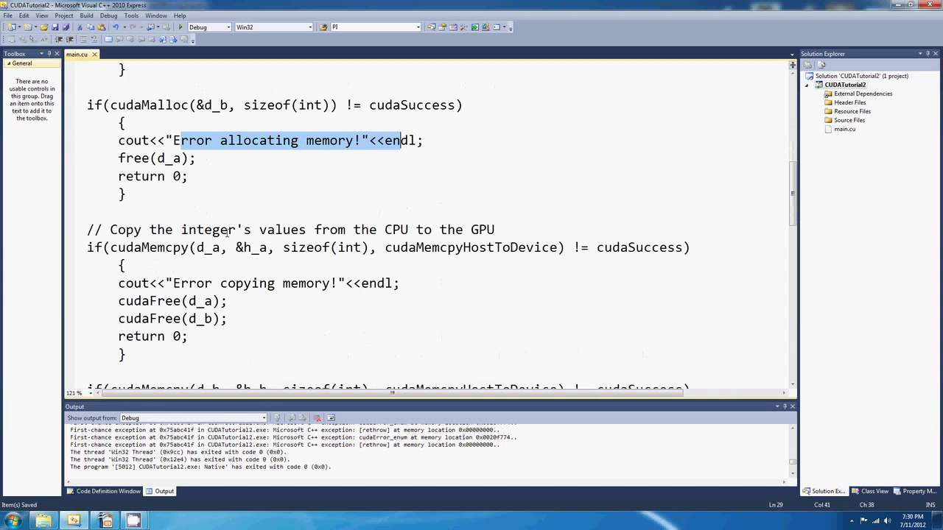
Examine the cudaMemcpy error checks, the AddInts<<<1, 1>>> launch and the cout line that prints h_a
click(172, 187)
scroll(177, 189, down, 4)
scroll(238, 177, down, 3)
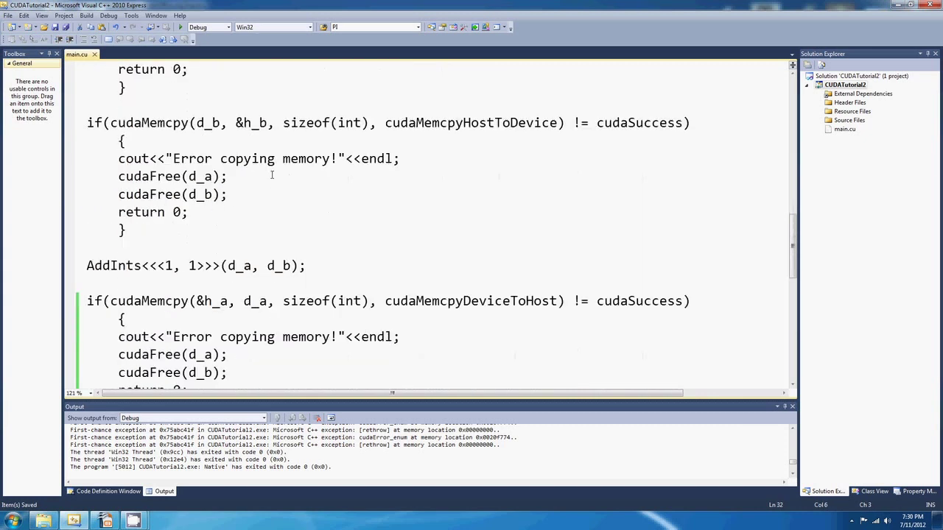
drag(110, 158, 292, 159)
click(165, 159)
mouse_move(165, 159)
mouse_down()
mouse_move(198, 159)
mouse_move(177, 159)
mouse_up()
click(188, 159)
click(237, 178)
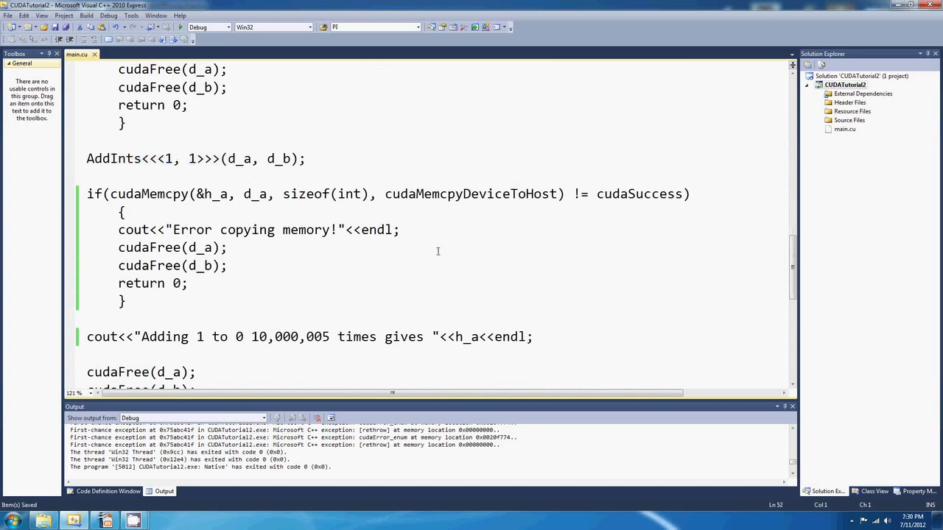
click(196, 289)
click(145, 295)
scroll(199, 296, down, 1)
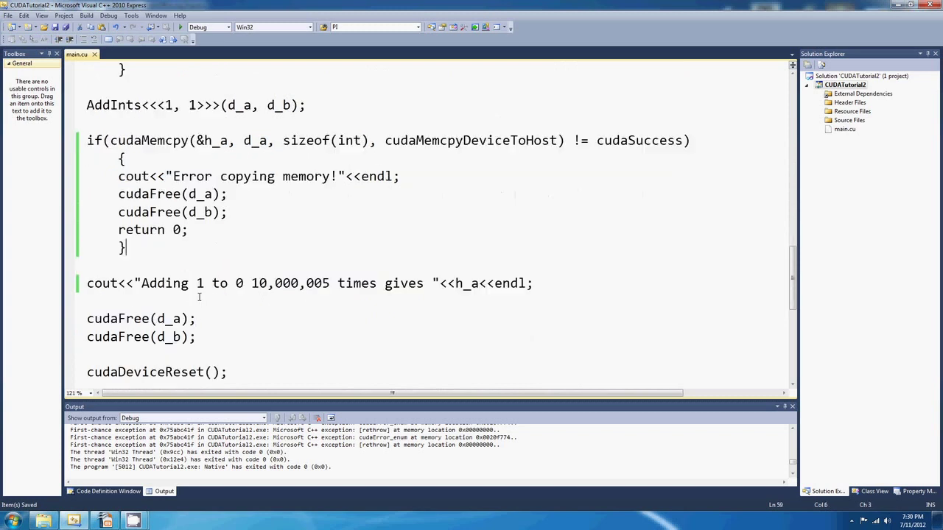
drag(87, 283, 368, 284)
click(390, 283)
Check the initial values assigned to h_a and h_b at the start of main()
scroll(377, 284, up, 13)
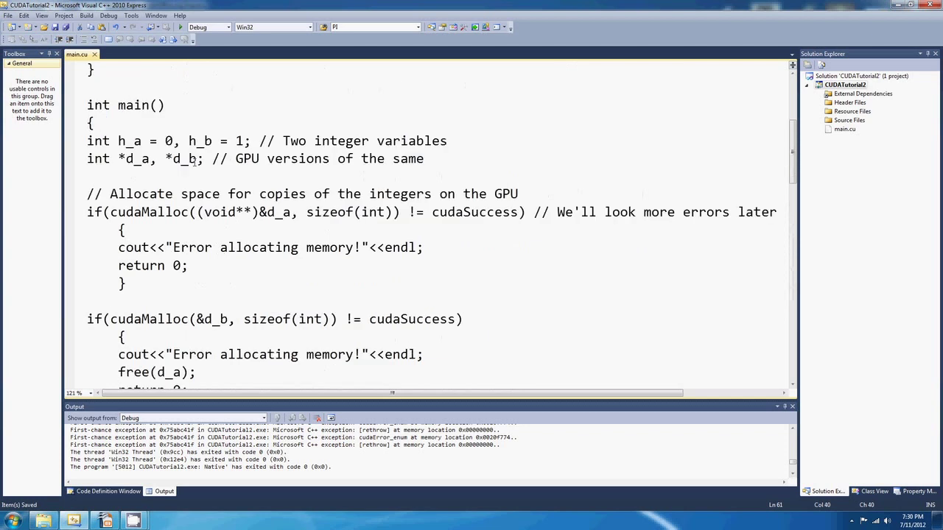
double_click(168, 195)
double_click(240, 194)
double_click(169, 195)
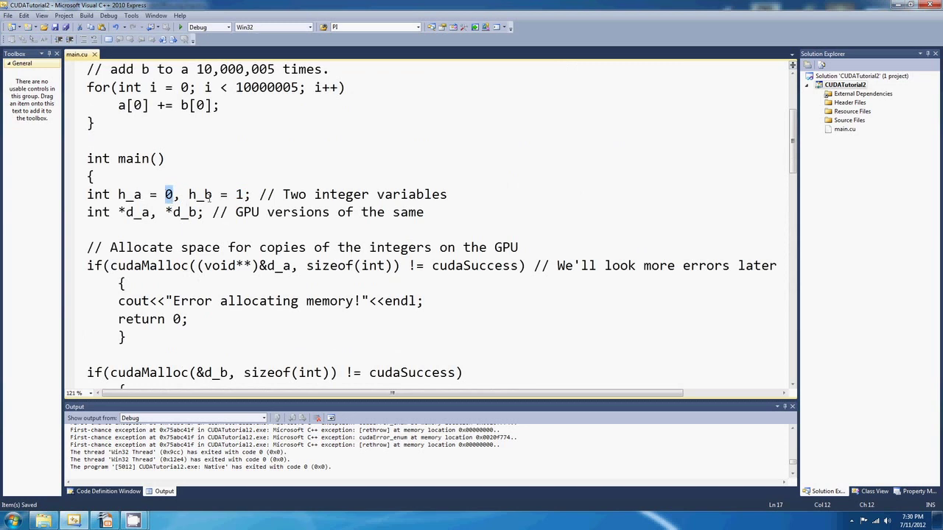
Start debugging the CUDATutorial2 program in the Debug configuration
scroll(317, 193, down, 11)
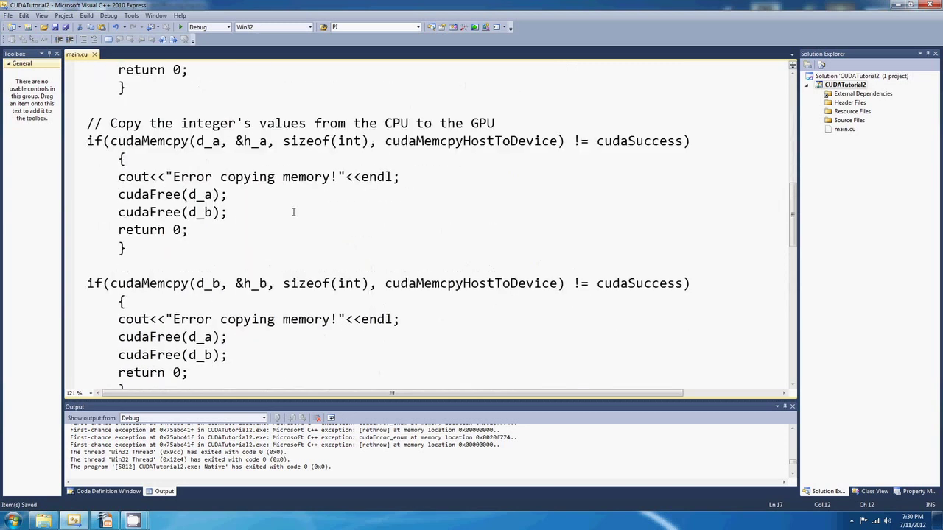
scroll(293, 214, down, 4)
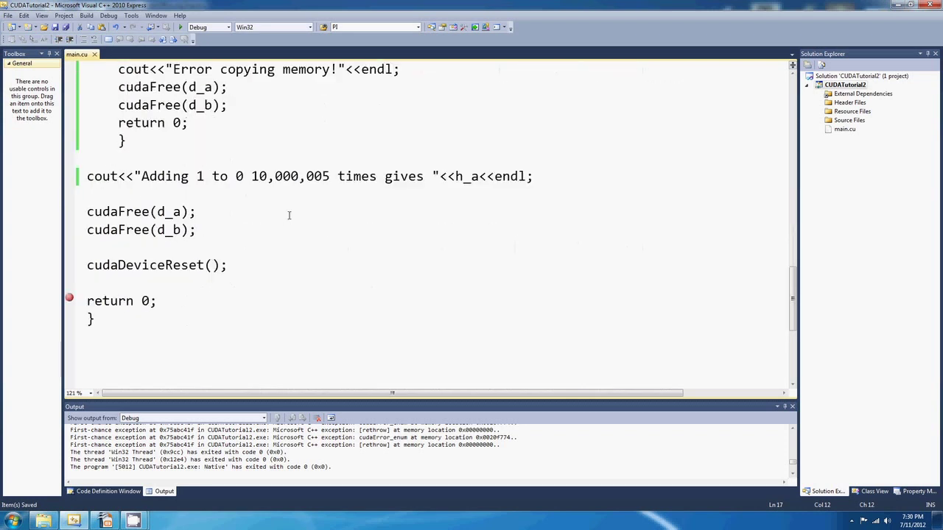
click(253, 225)
click(180, 27)
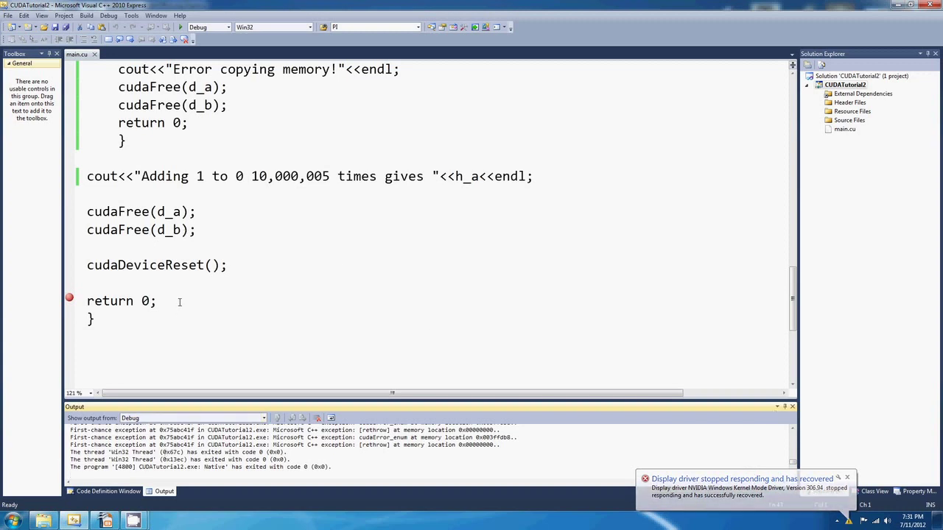
click(155, 284)
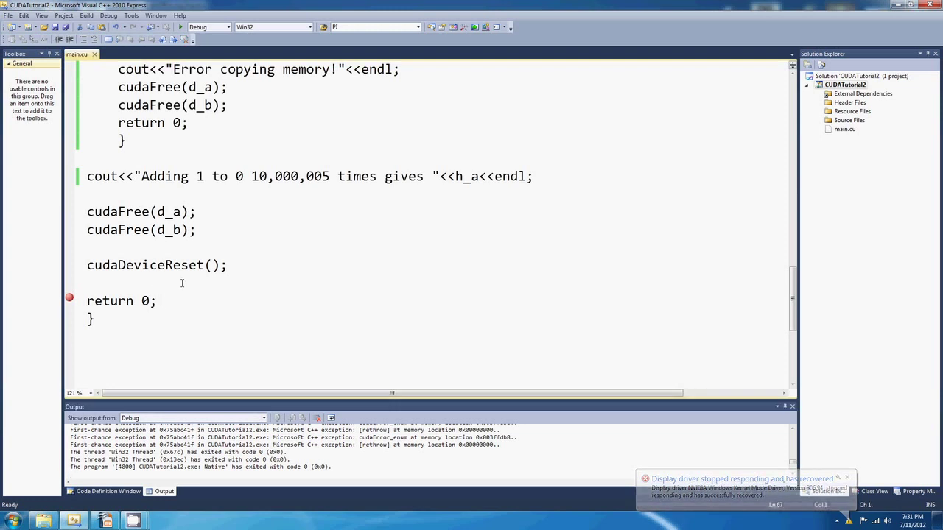
Debug the program again with the breakpoint on the final return 0 line
scroll(147, 309, up, 2)
scroll(112, 342, down, 1)
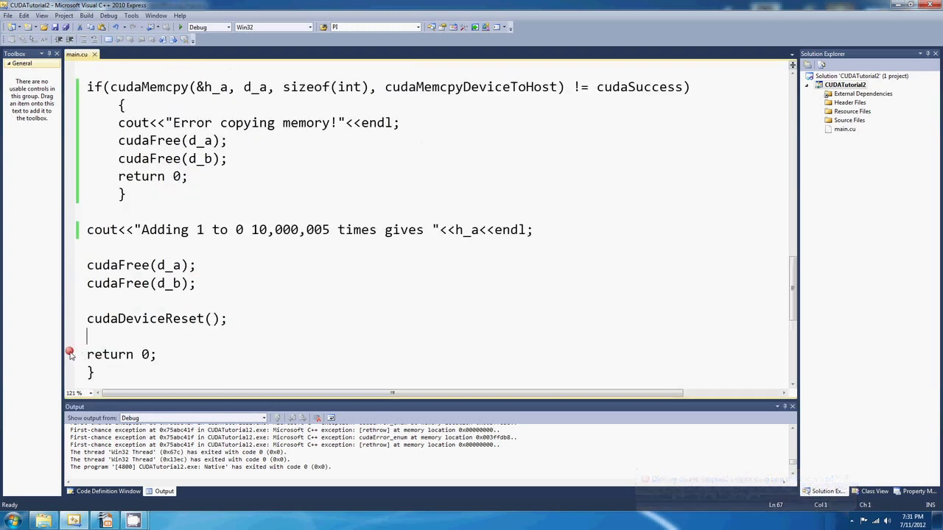
click(133, 354)
key(F9)
click(117, 354)
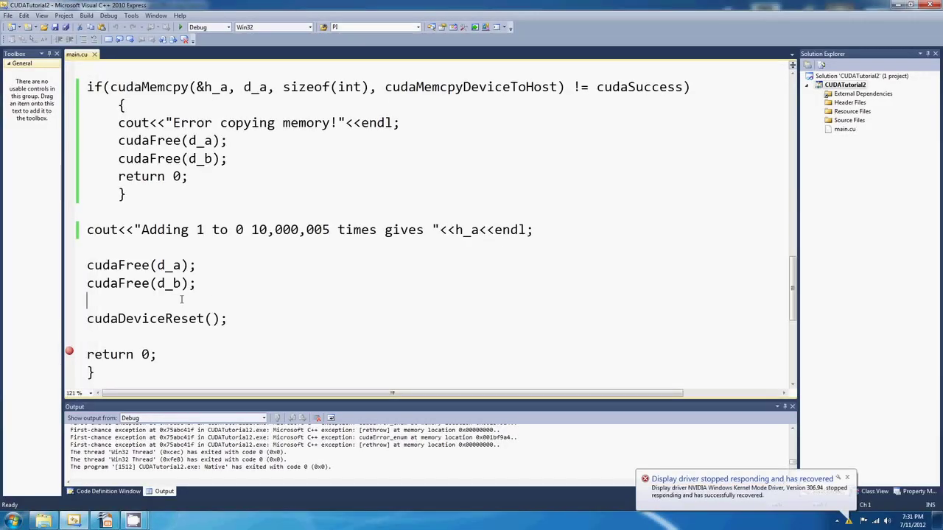
Examine the device-to-host cudaMemcpy check and its "Error copying memory!" branch after the kernel launch
click(151, 337)
scroll(140, 330, up, 3)
click(276, 283)
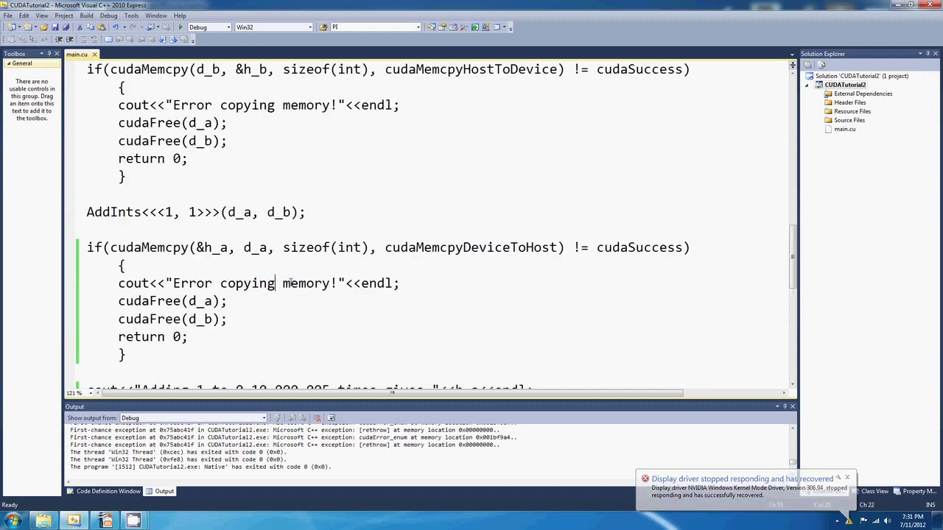
drag(291, 283, 329, 283)
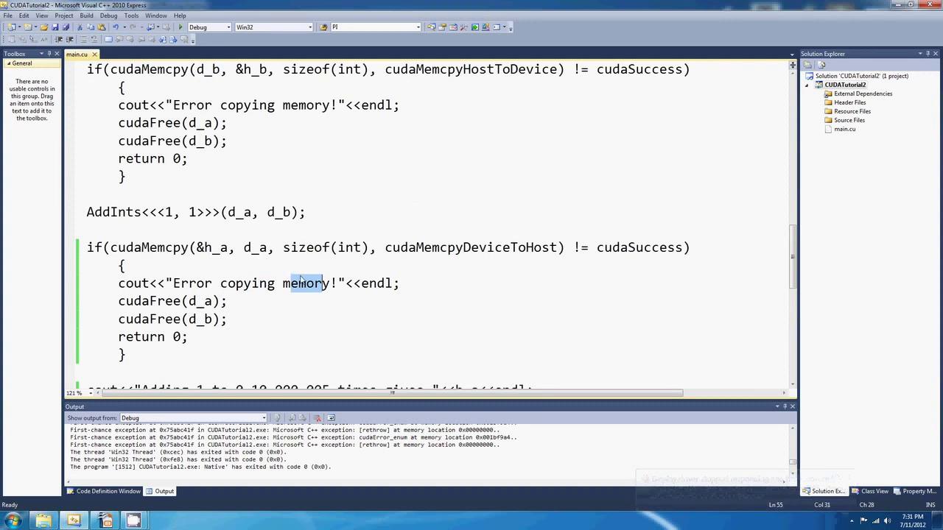
click(251, 267)
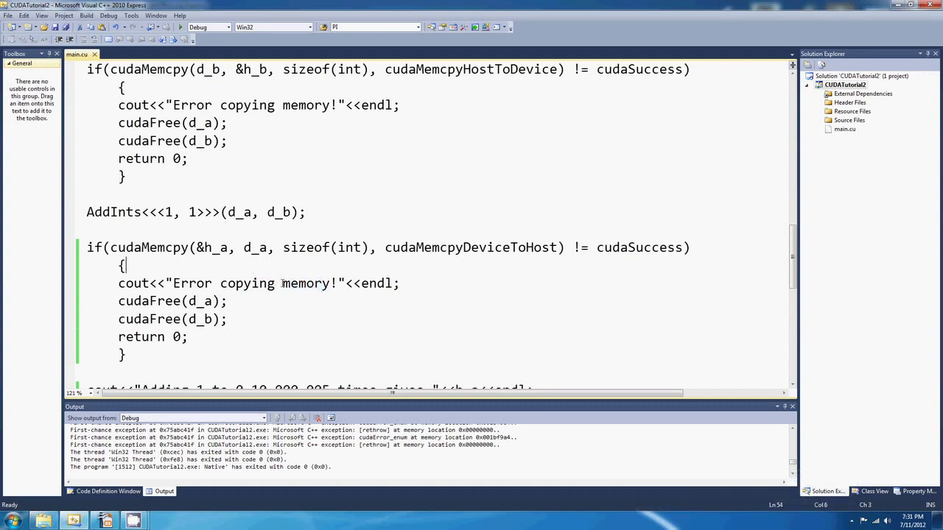
click(240, 321)
scroll(277, 298, down, 3)
click(180, 300)
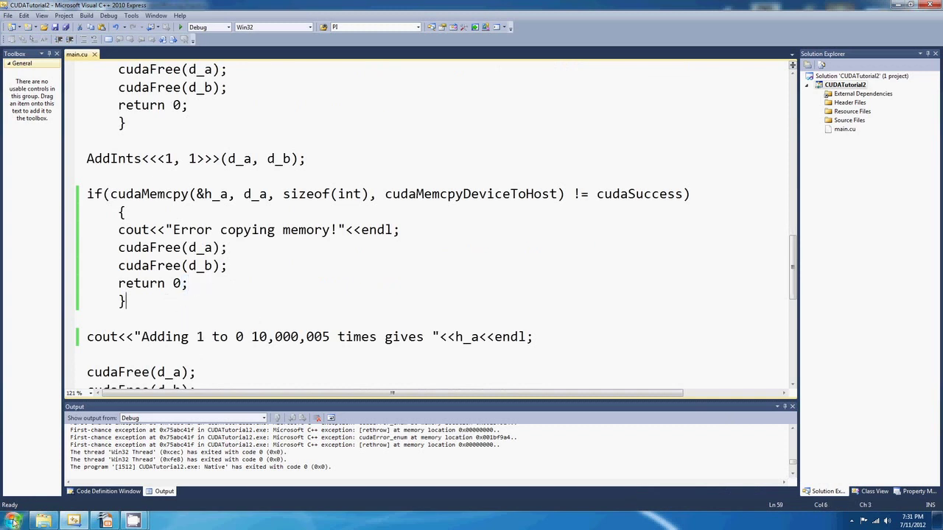
Launch the Windows Registry Editor with regedit and move its window lower on the desktop
click(13, 521)
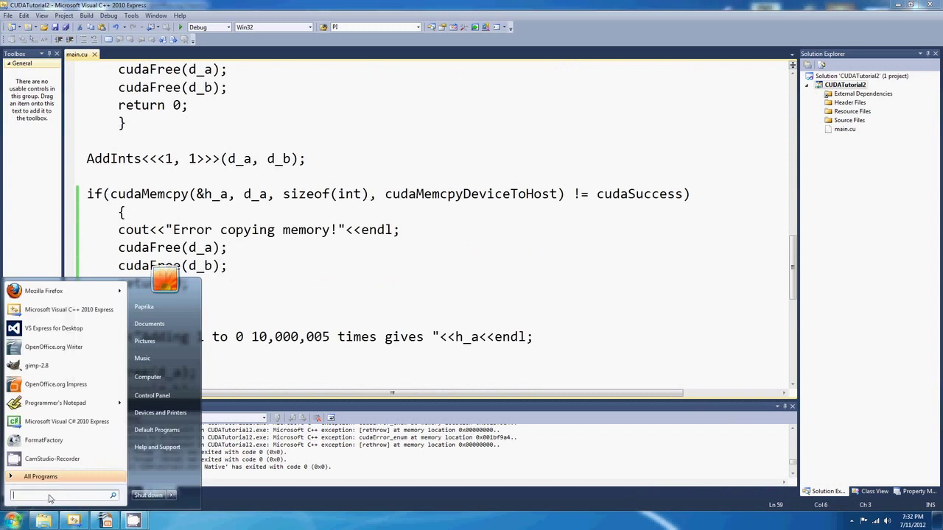
text(regedit)
key(Return)
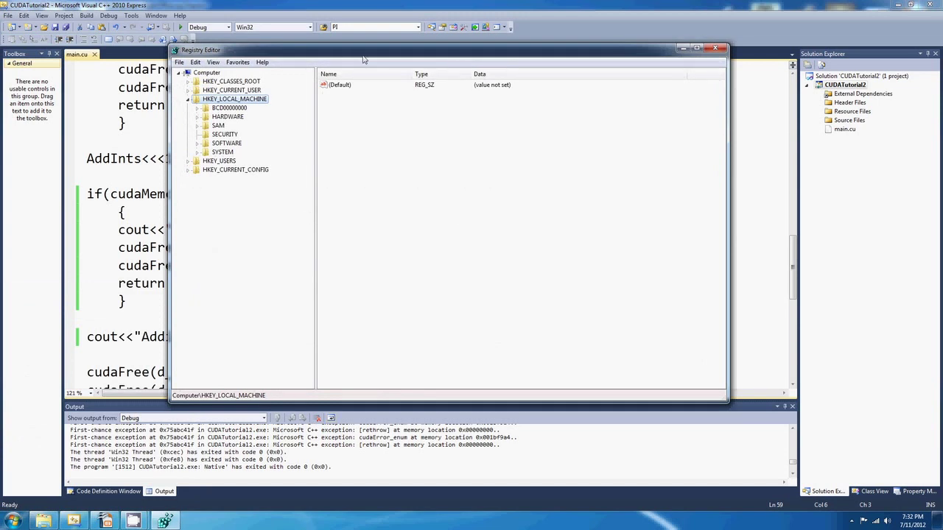
drag(367, 54, 361, 118)
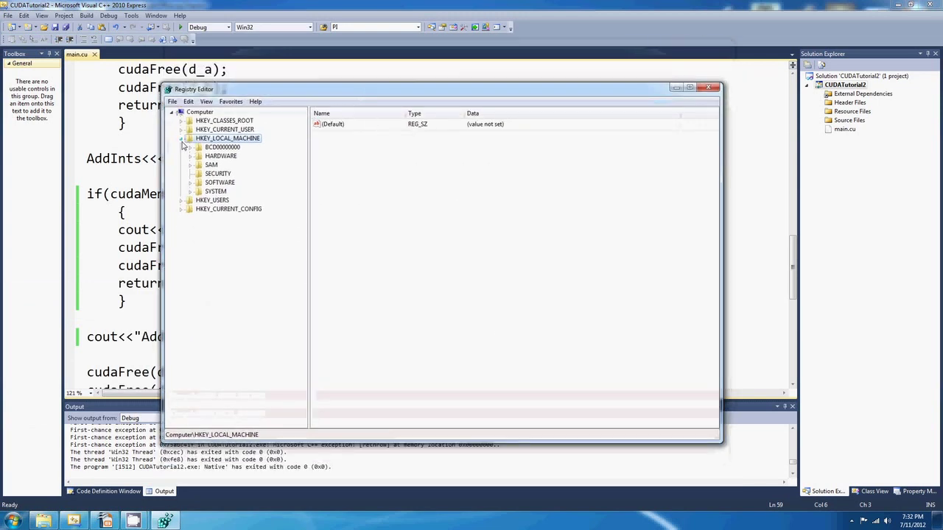
Export the entire registry from the Computer root to the Desktop as "Backup 7 11 2012"
click(182, 139)
click(190, 111)
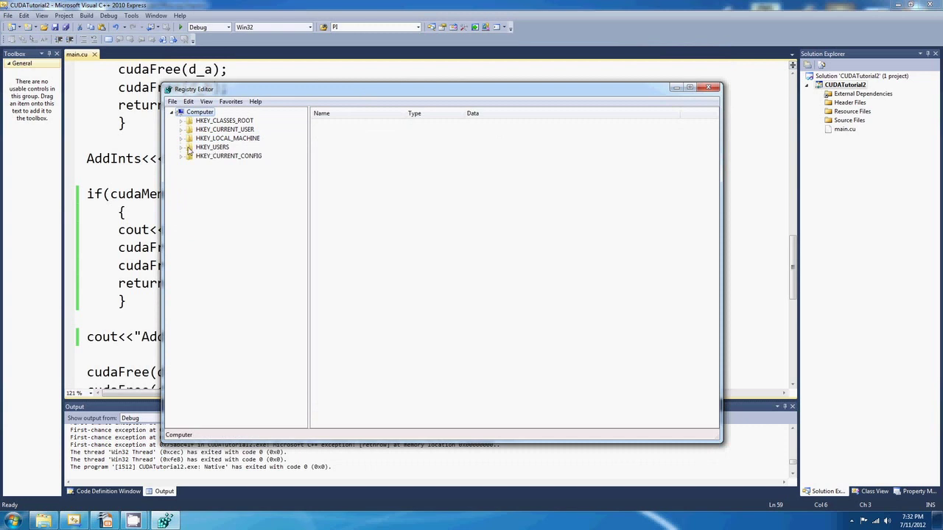
click(218, 140)
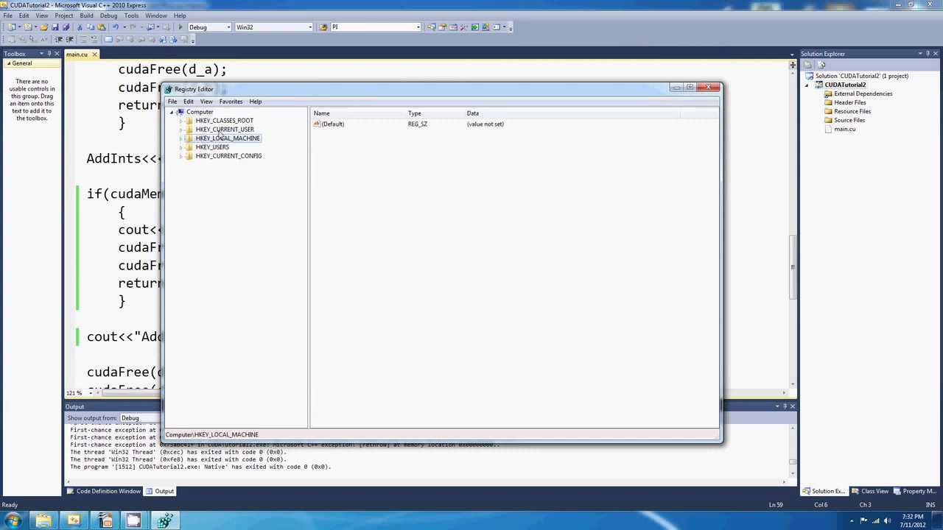
click(203, 113)
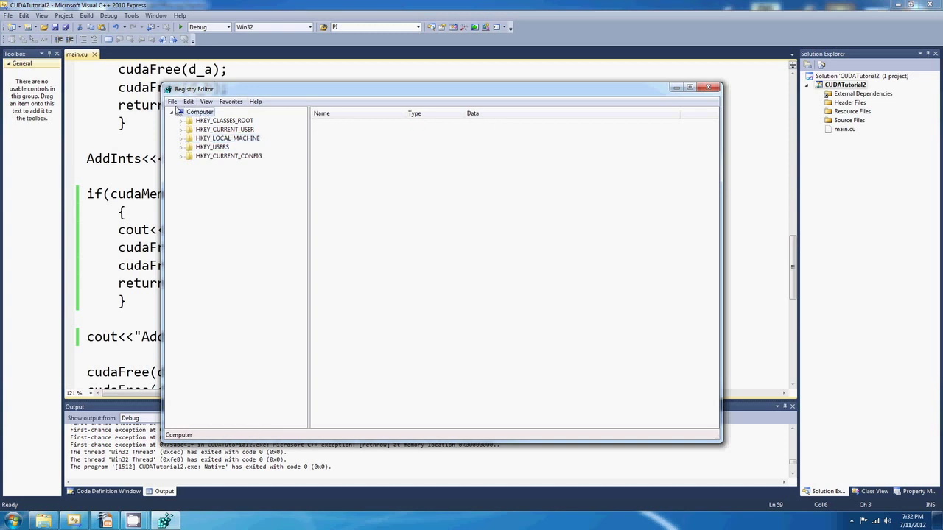
click(173, 101)
click(203, 127)
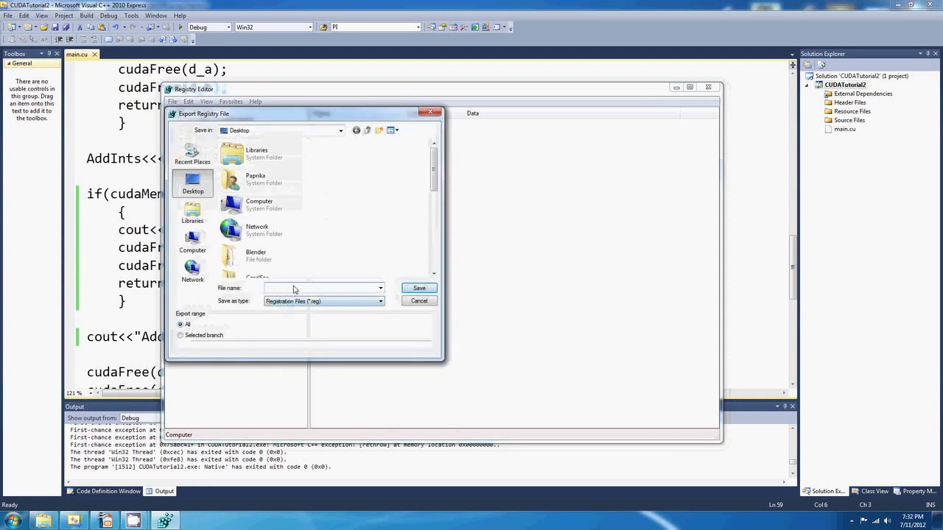
text(Backup)
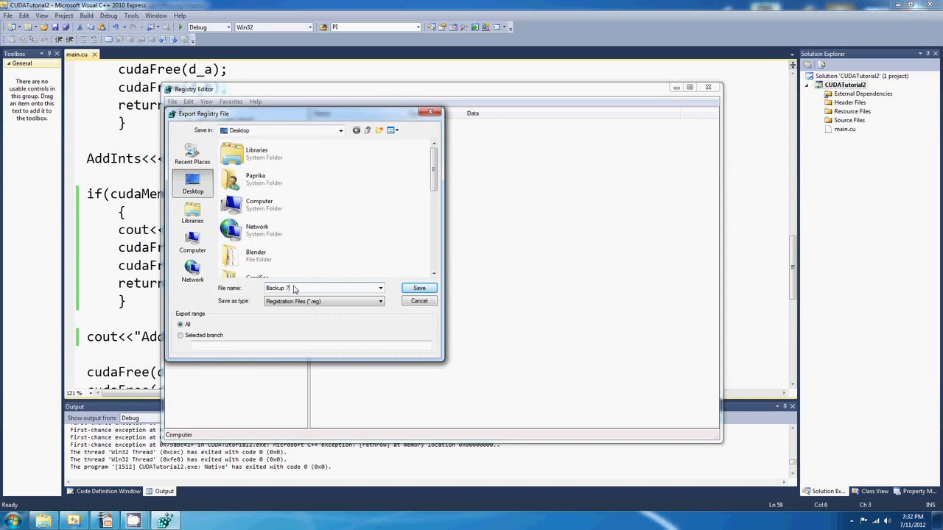
text(7 11 2012)
click(418, 288)
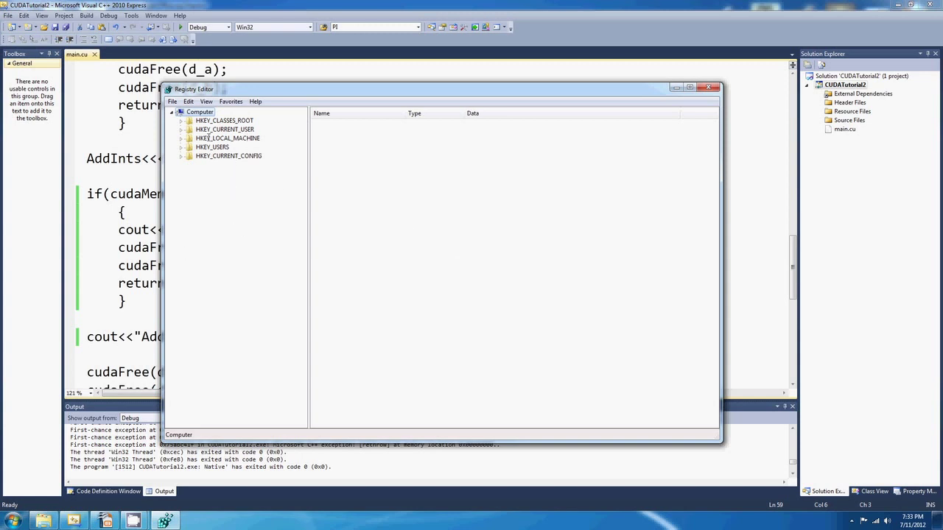
Open the registry key HKEY_LOCAL_MACHINE\SYSTEM\CurrentControlSet\Control\GraphicsDrivers
click(211, 139)
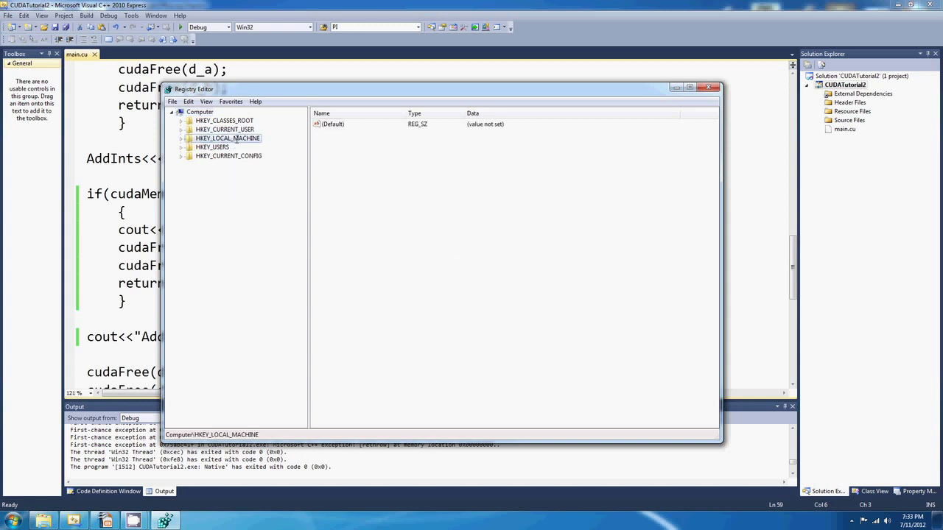
double_click(227, 138)
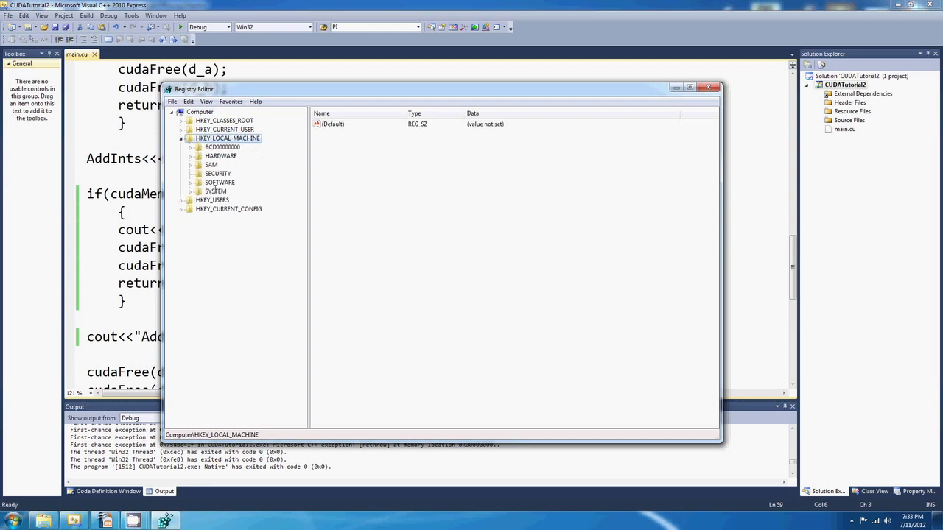
double_click(215, 191)
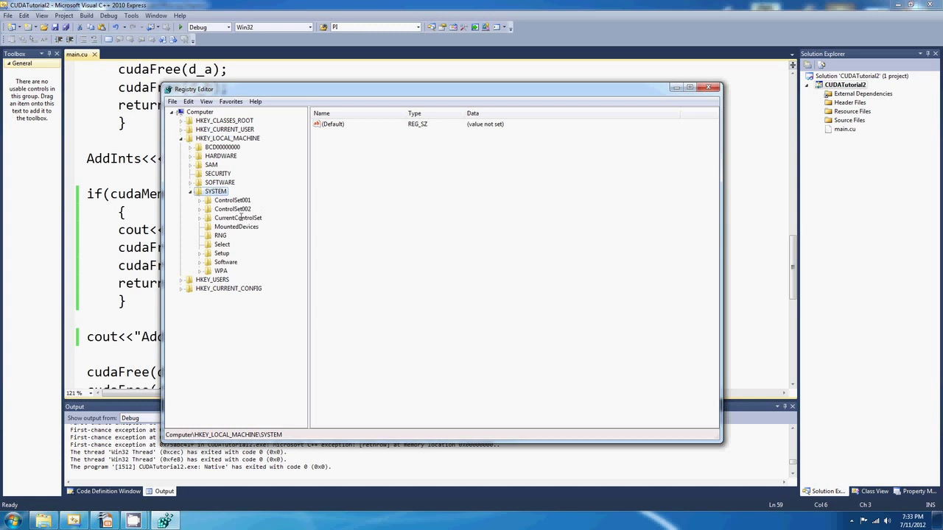
double_click(240, 218)
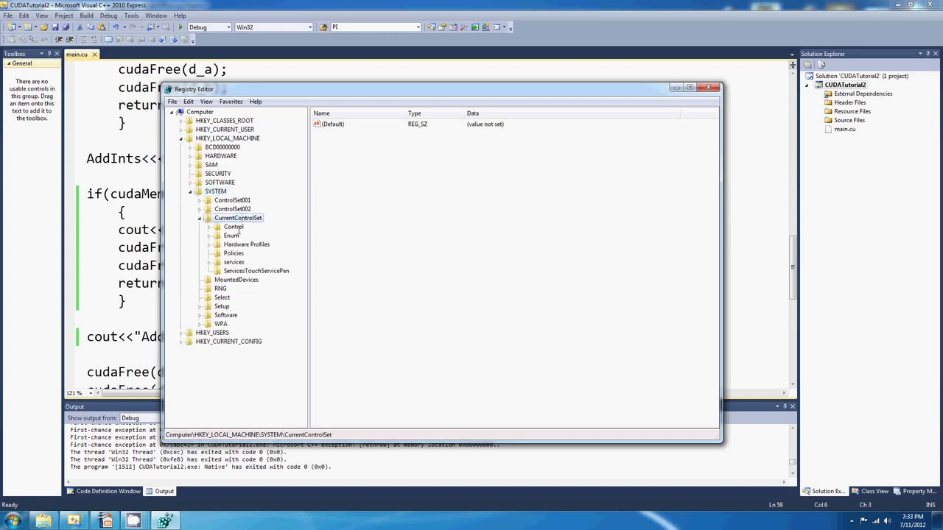
double_click(233, 227)
drag(302, 200, 300, 231)
click(254, 227)
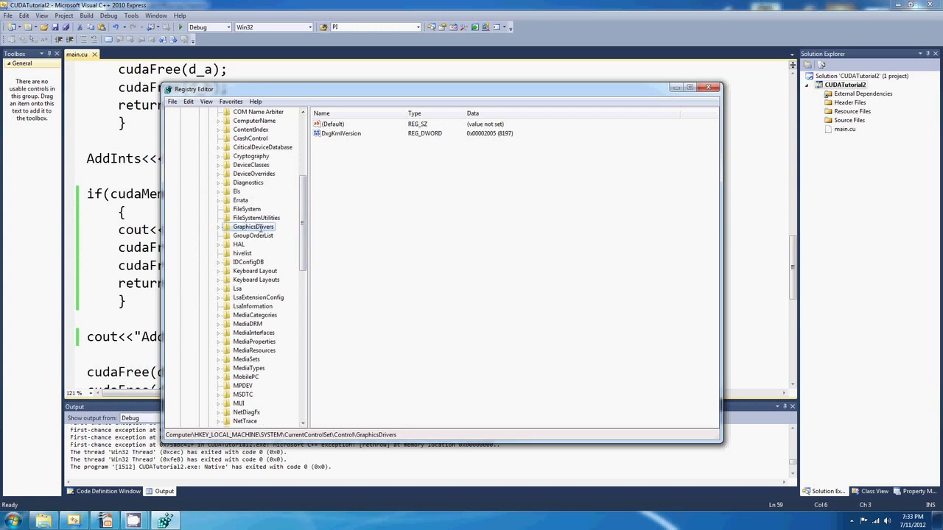
click(372, 162)
Create a DWORD (32-bit) value named TdrLevel in the GraphicsDrivers key
right_click(251, 228)
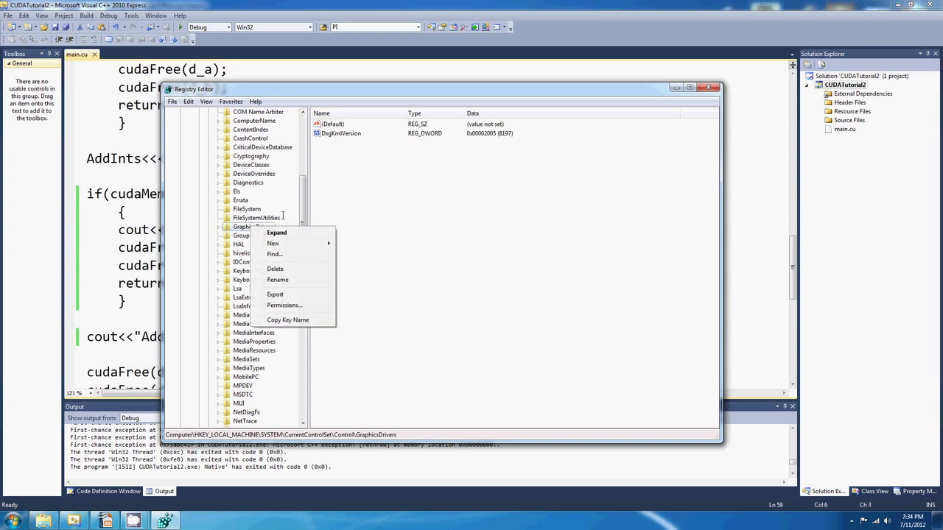
mouse_move(276, 243)
click(254, 228)
right_click(256, 226)
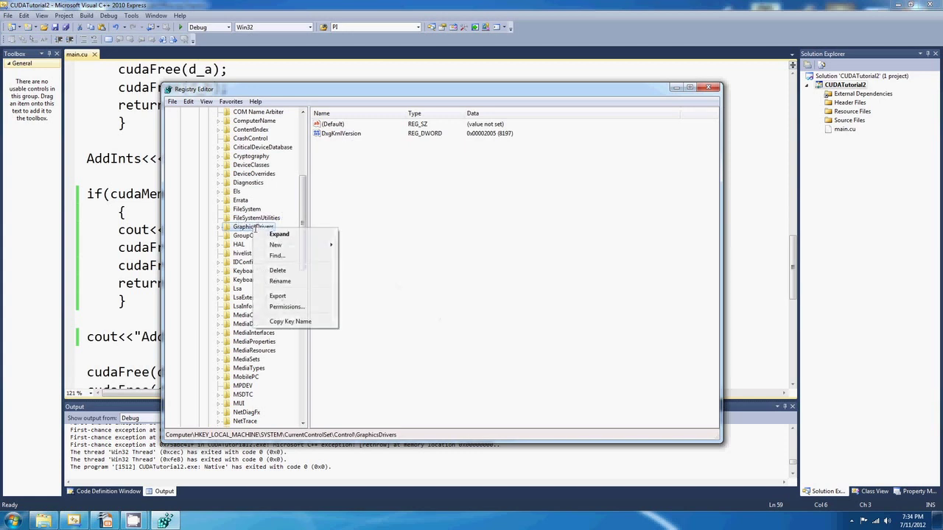
mouse_move(283, 244)
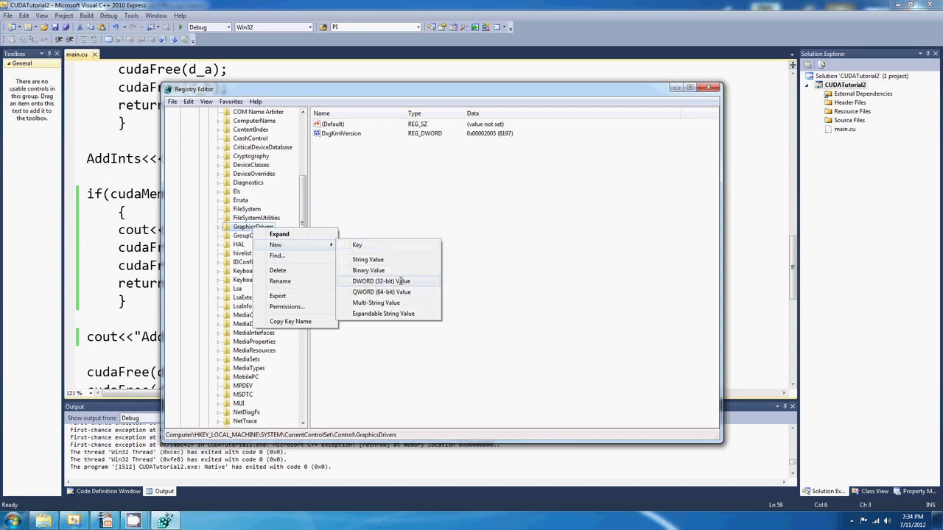
click(400, 280)
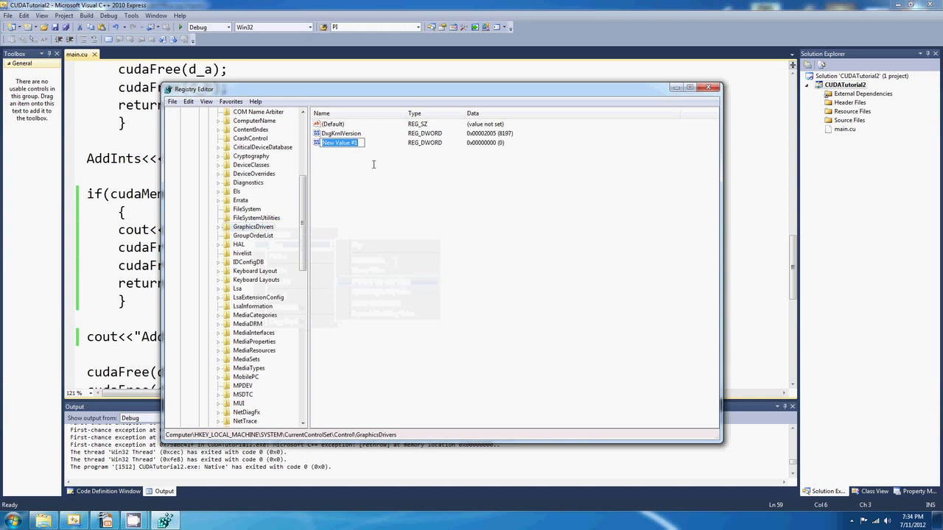
text(TdrLevel)
key(Return)
click(364, 164)
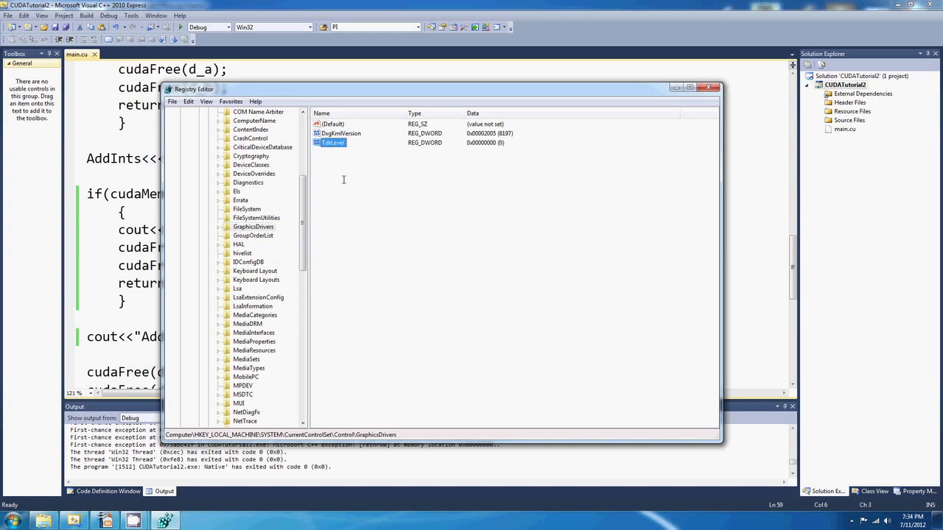
Add a second DWORD (32-bit) value named TdrDelay to the GraphicsDrivers key
right_click(254, 227)
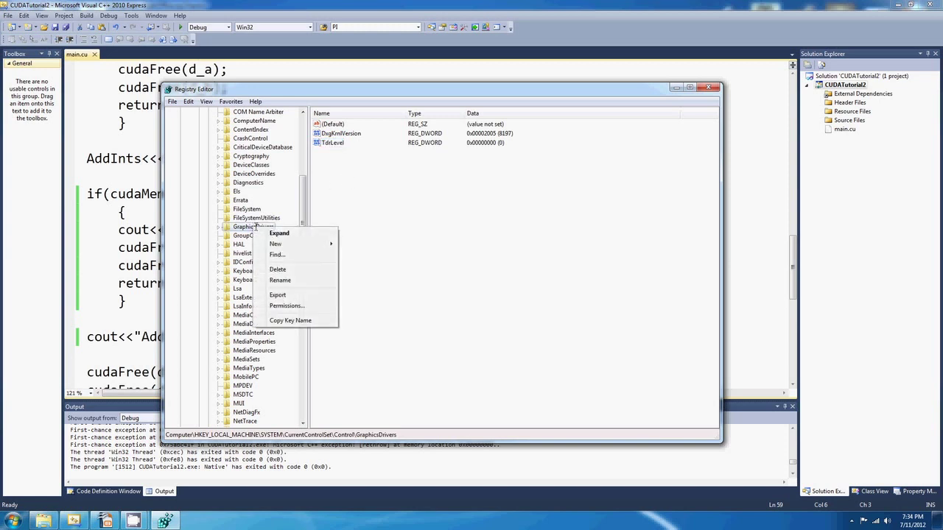
mouse_move(285, 243)
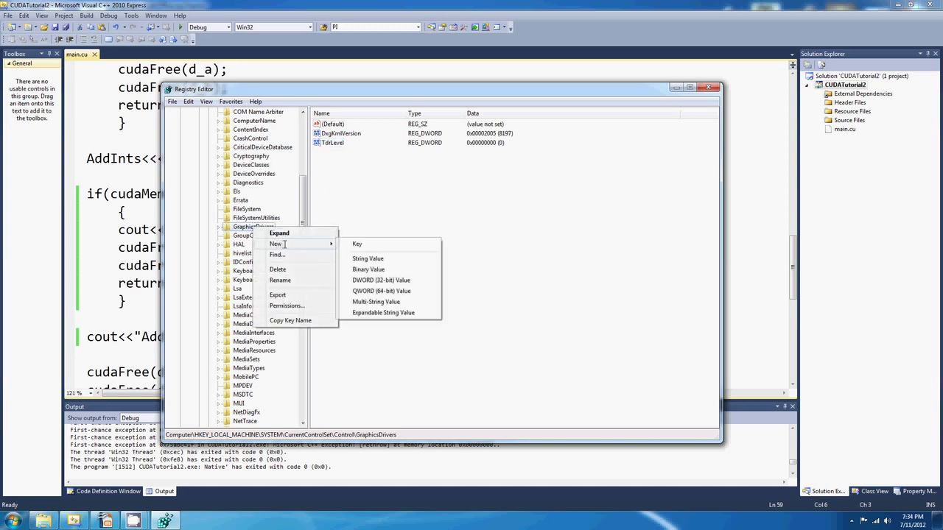
click(381, 280)
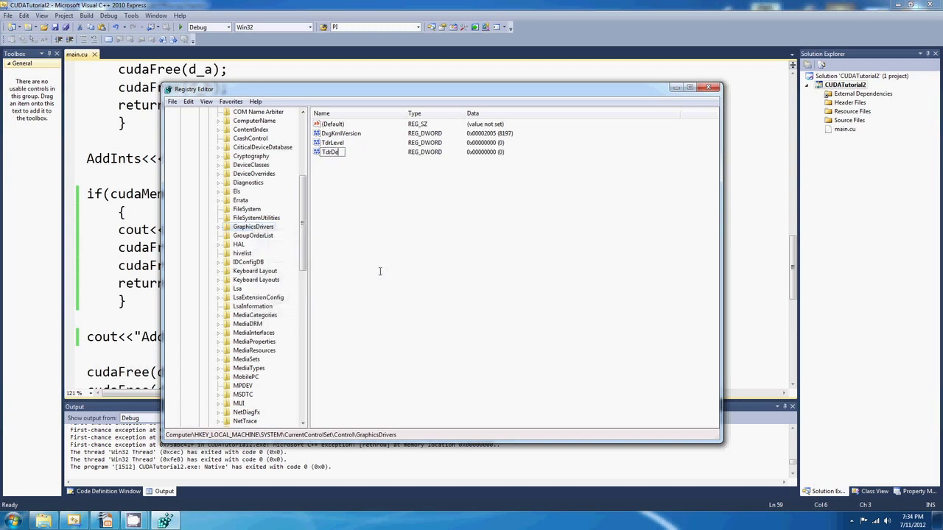
key(Return)
click(348, 166)
click(338, 143)
click(356, 178)
click(335, 152)
Try 3 as the TdrLevel value data, restoring 0 before accepting it
click(335, 142)
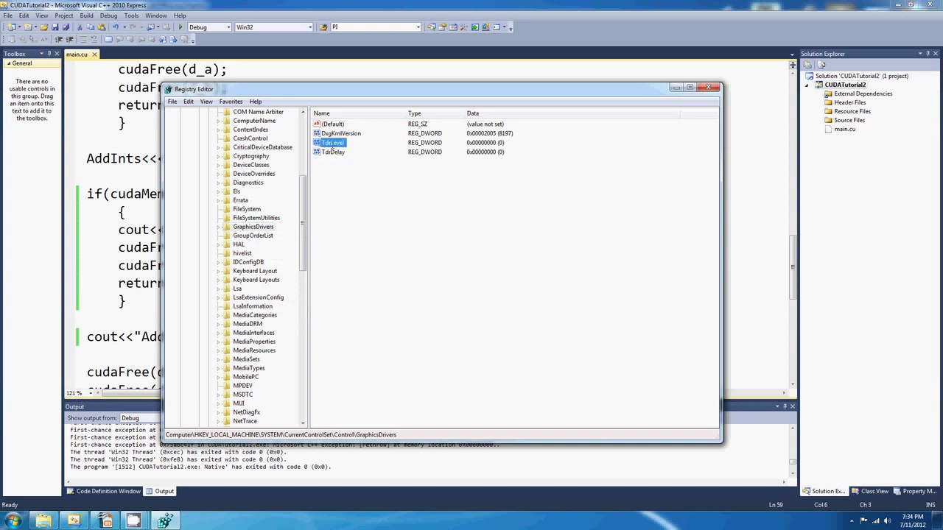
right_click(335, 145)
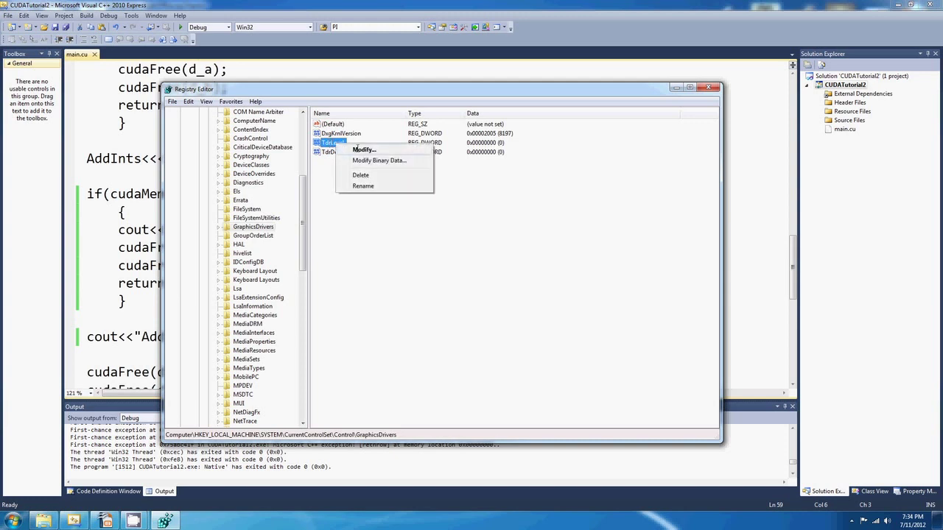
click(363, 149)
drag(297, 135, 430, 199)
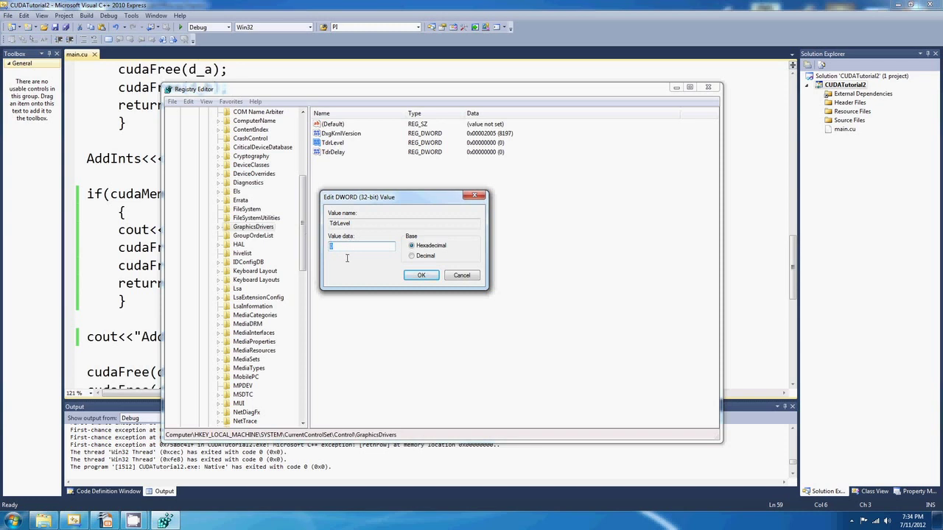
text(3)
click(427, 274)
key(ctrl+z)
click(421, 276)
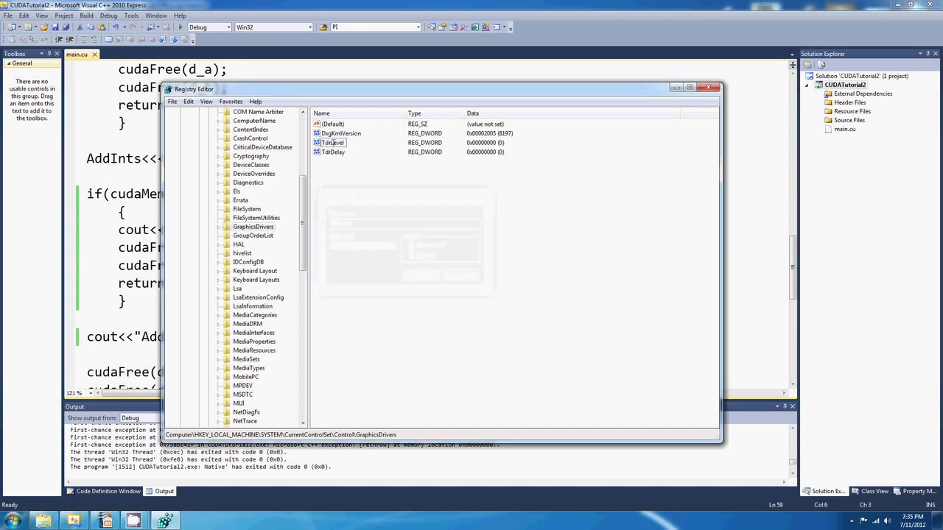
Set the TdrDelay value data to hexadecimal 20 and close the Registry Editor
click(333, 153)
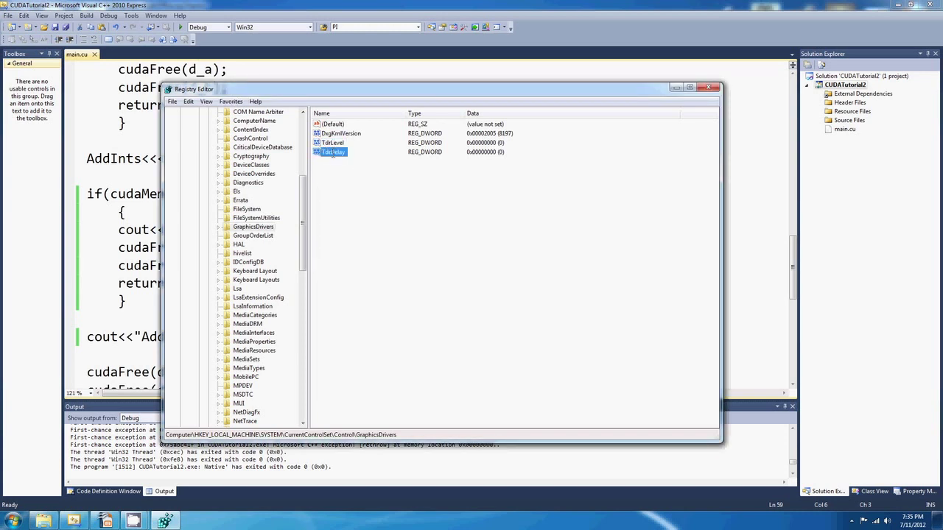
right_click(332, 153)
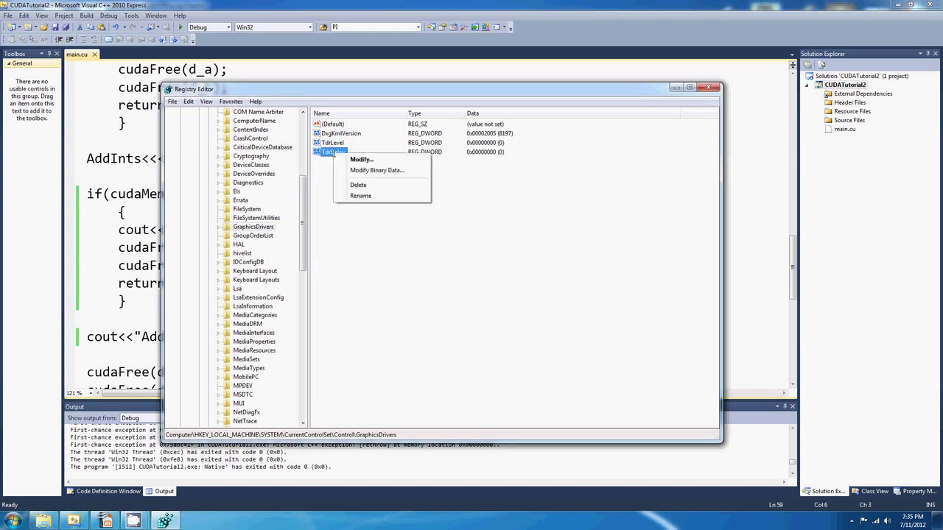
click(359, 158)
drag(265, 149, 464, 205)
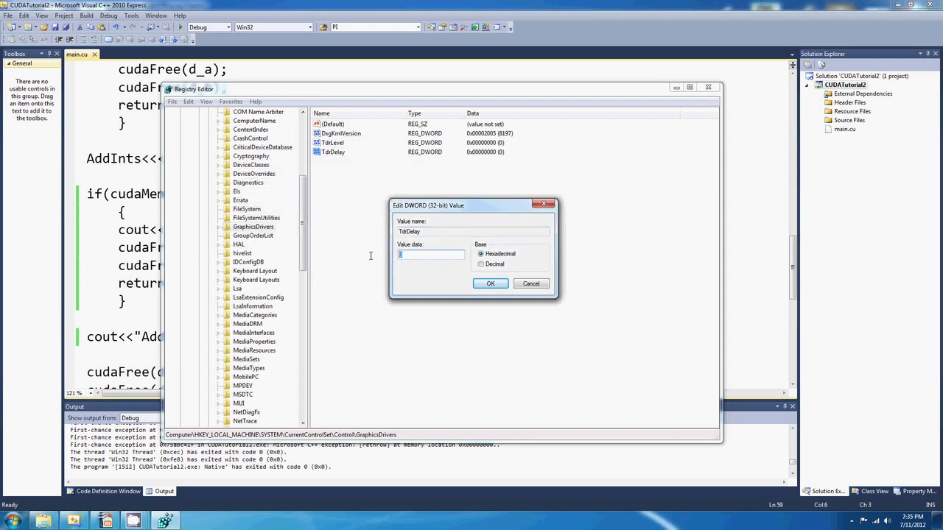
text(20)
drag(442, 205, 397, 219)
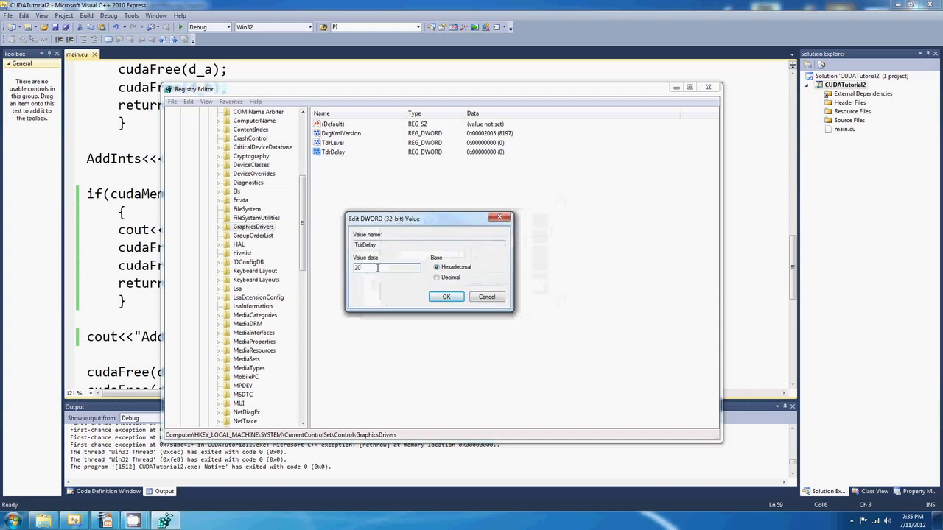
drag(377, 268, 351, 268)
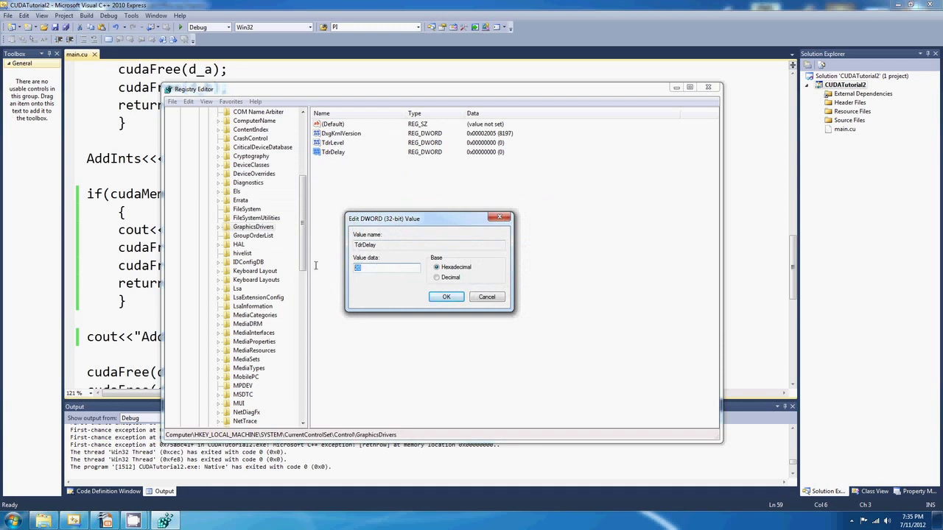
text(2)
double_click(384, 267)
click(381, 268)
click(445, 296)
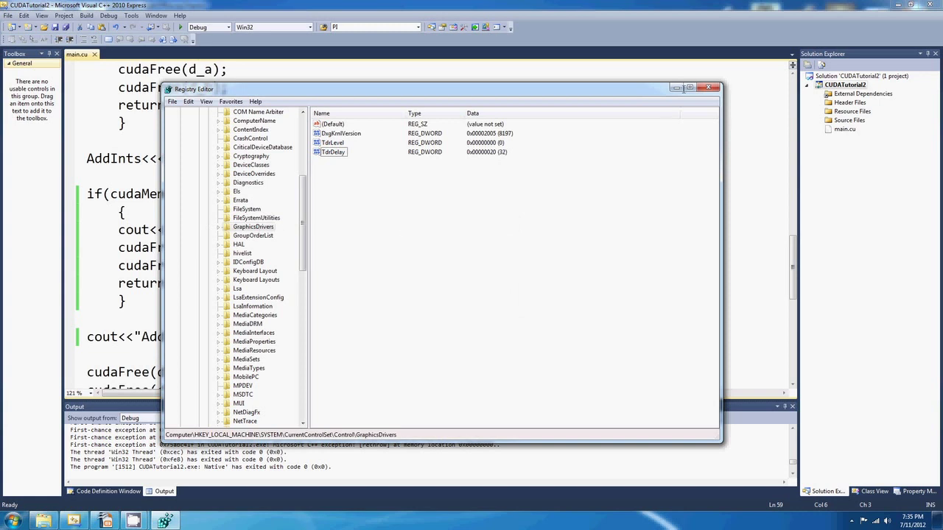
click(707, 87)
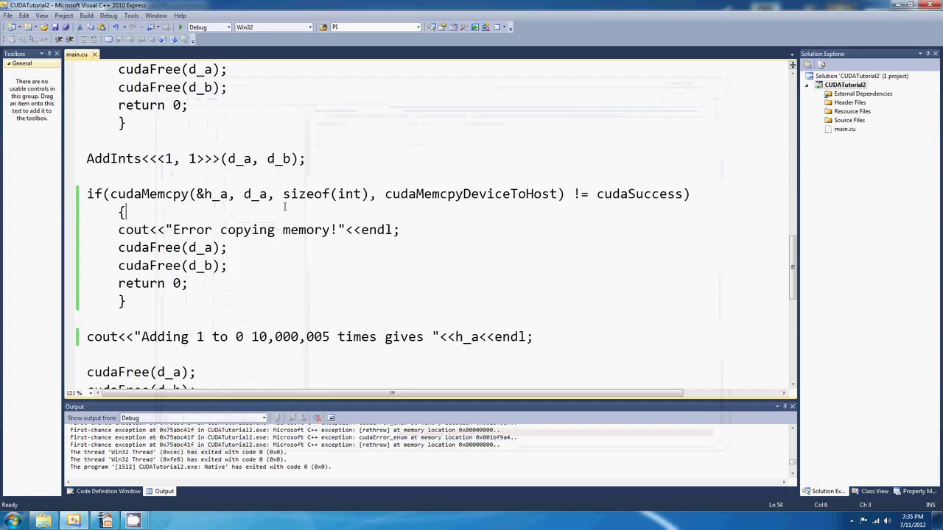
click(212, 302)
click(189, 212)
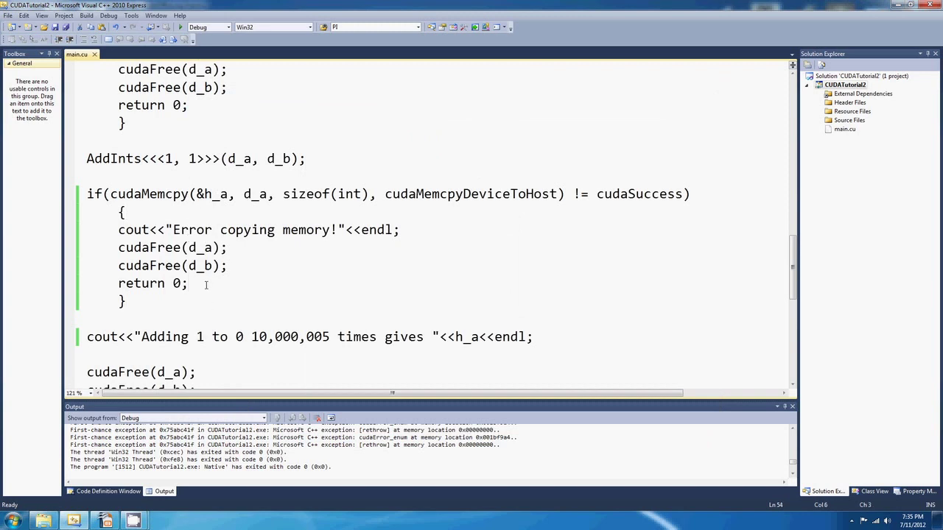
click(154, 303)
click(206, 288)
click(172, 302)
mouse_move(133, 521)
click(112, 480)
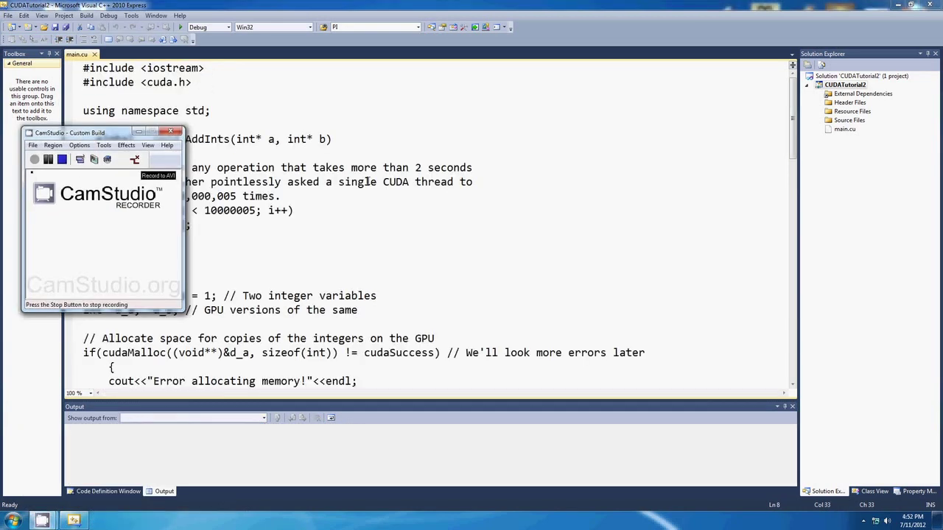
Examine the AddInts kernel's for loop and its 10000005 iteration limit in main.cu
click(299, 182)
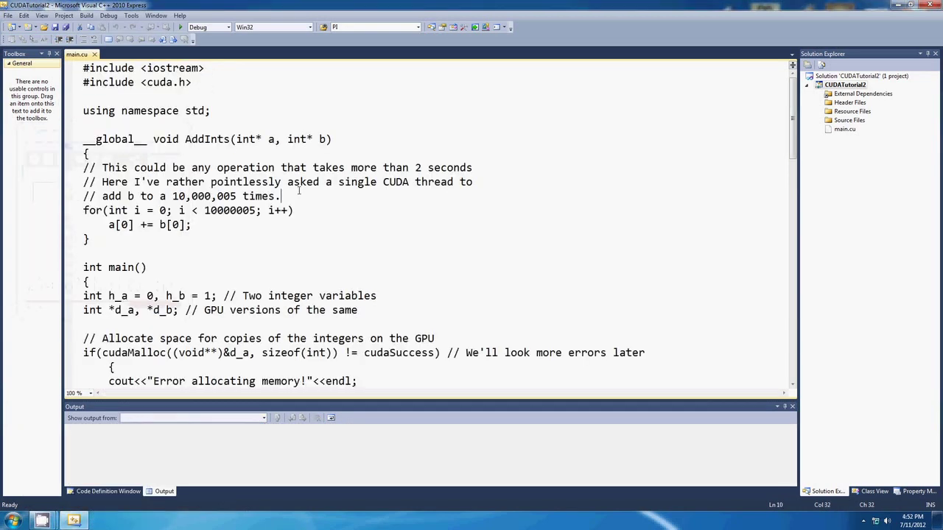
click(243, 210)
double_click(224, 211)
key(Down)
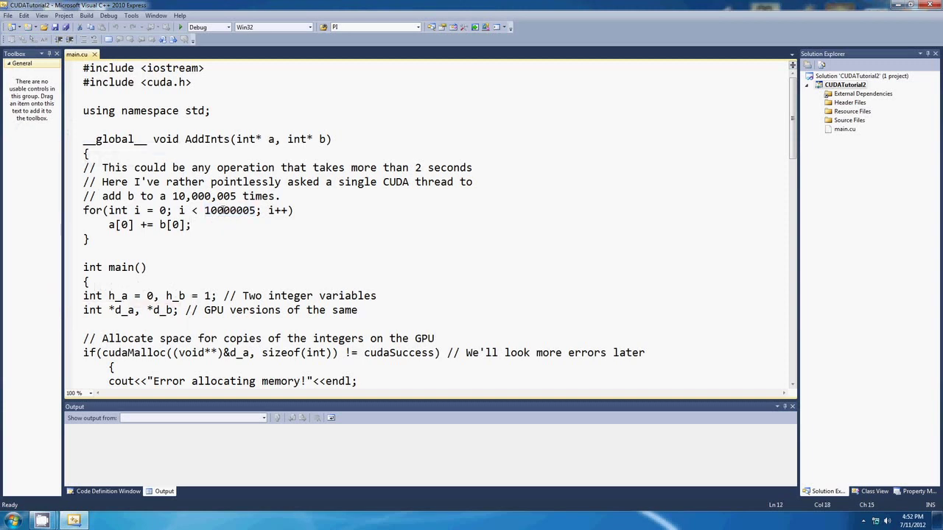
click(222, 210)
click(111, 101)
click(215, 210)
Debug the program up to the breakpoint on return 0 and view its console output beside the code
click(178, 28)
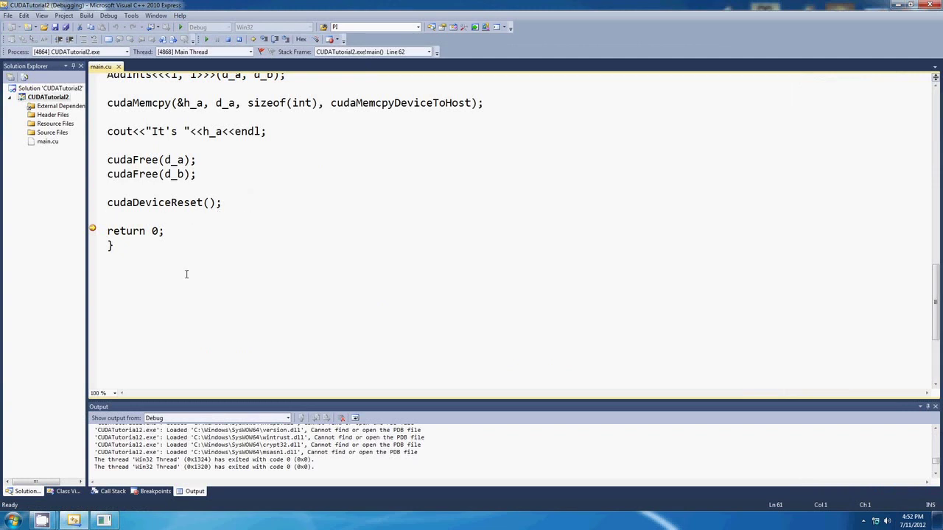
click(103, 521)
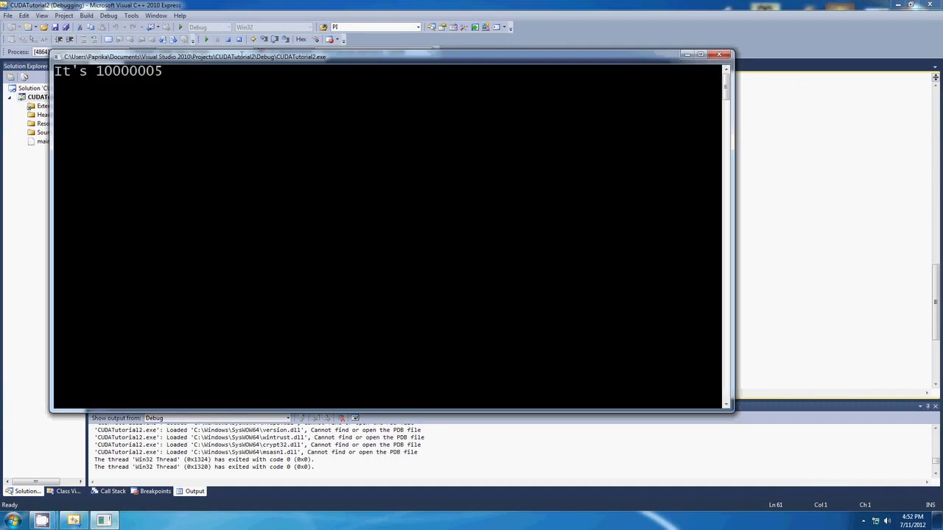
drag(111, 56, 274, 102)
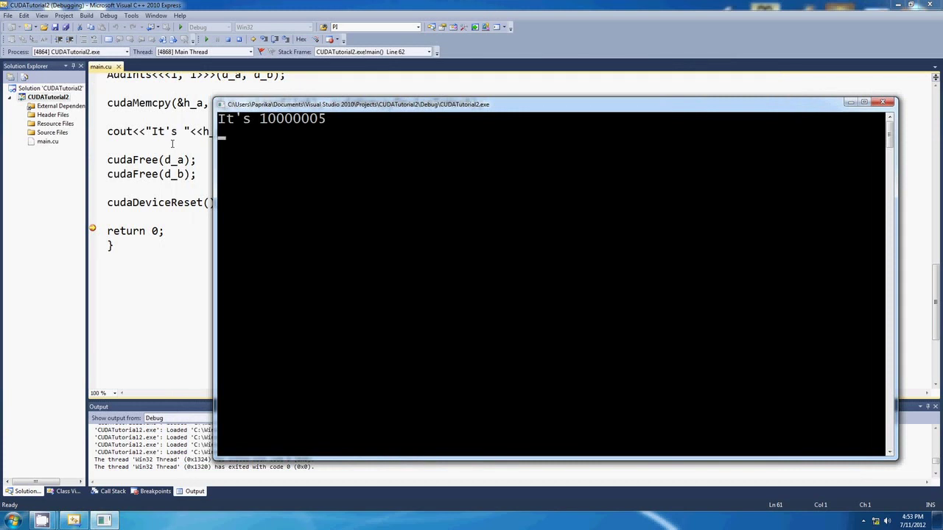
key(Return)
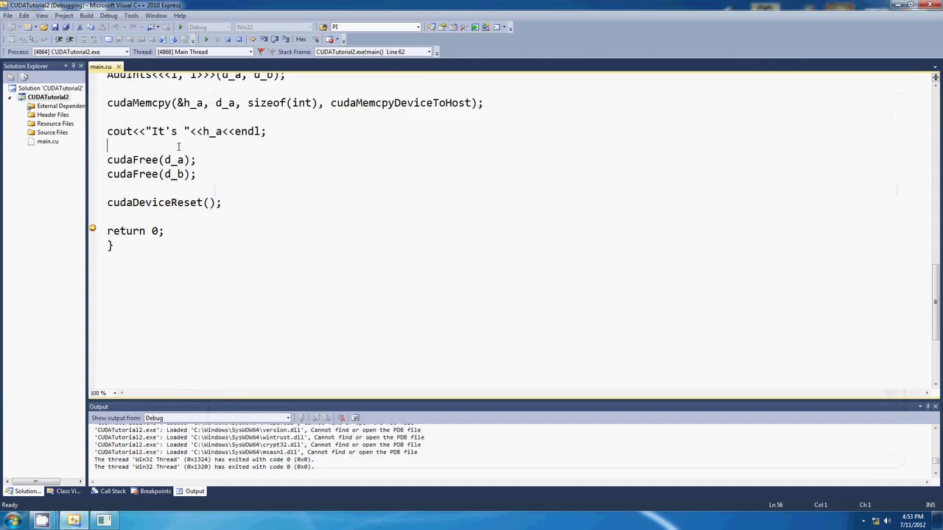
Return to the AddInts kernel at the beginning of main.cu
click(212, 158)
scroll(213, 157, up, 4)
scroll(212, 158, up, 13)
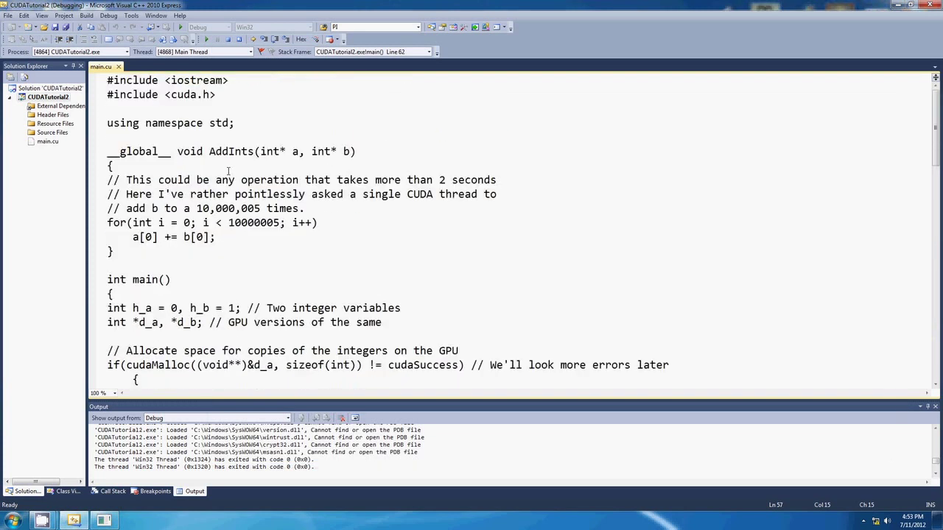